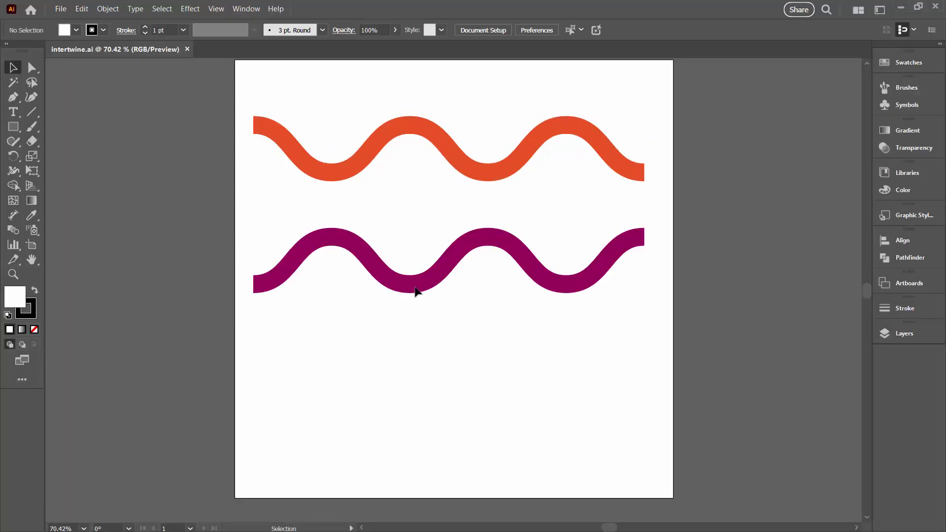
# - Move the magenta wave onto the orange wave and align their left and top edges
pyautogui.moveTo(414, 284); pyautogui.dragTo(416, 181)
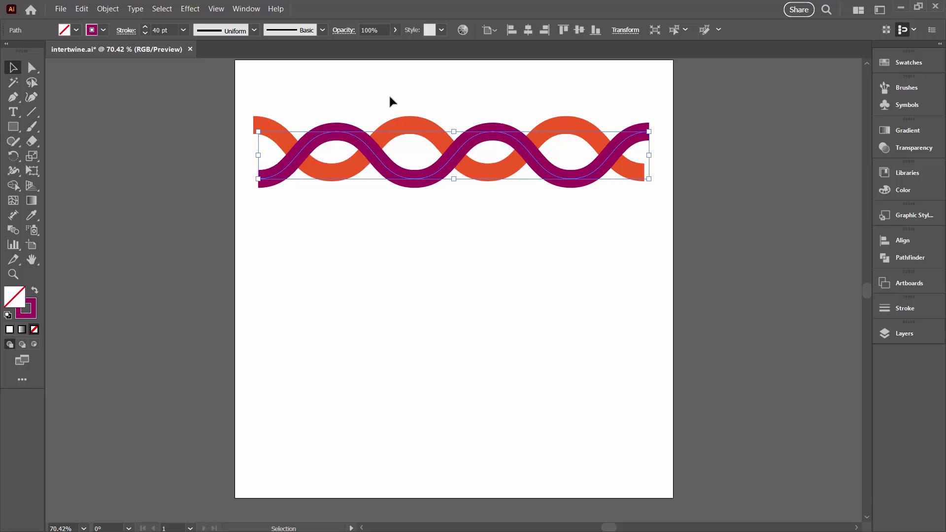
pyautogui.moveTo(405, 104); pyautogui.dragTo(538, 216)
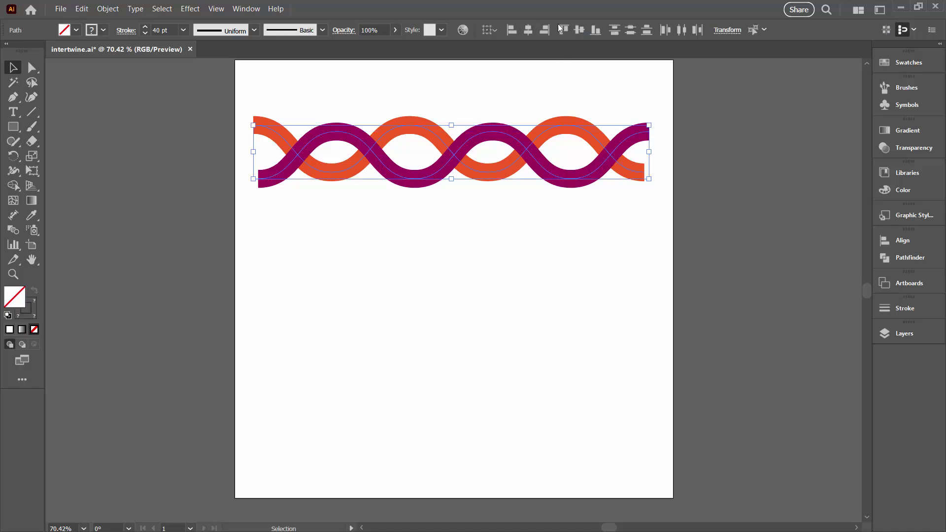
pyautogui.click(512, 31)
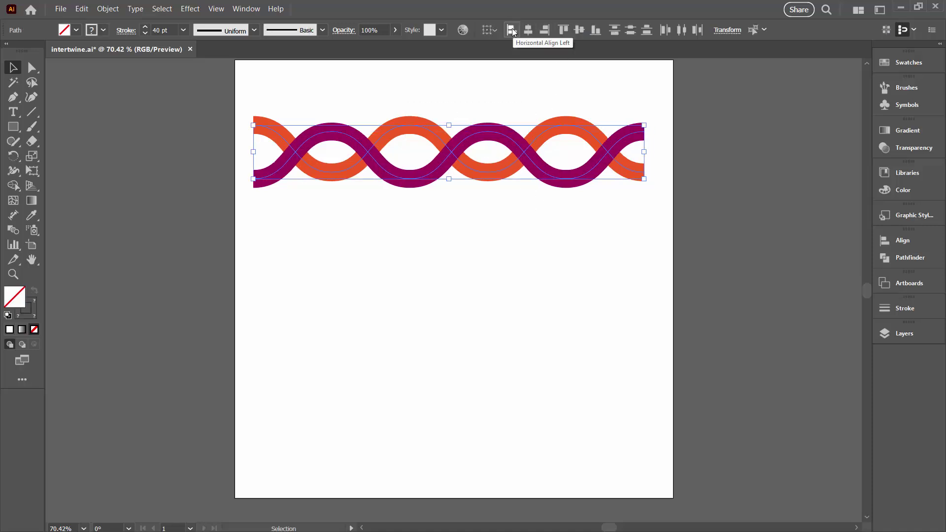
pyautogui.click(562, 30)
pyautogui.click(533, 219)
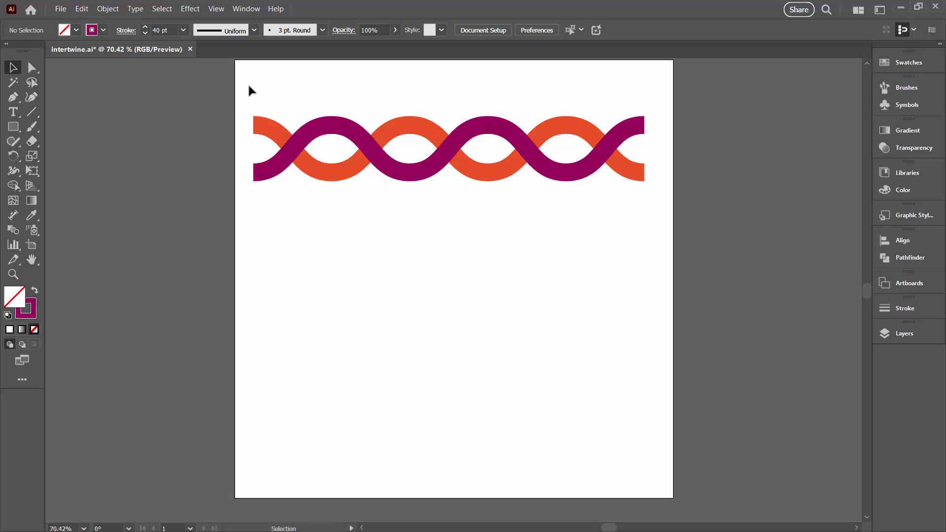
# - Make both waves into an Intertwine object with Object > Intertwine > Make
pyautogui.moveTo(249, 87); pyautogui.dragTo(655, 206)
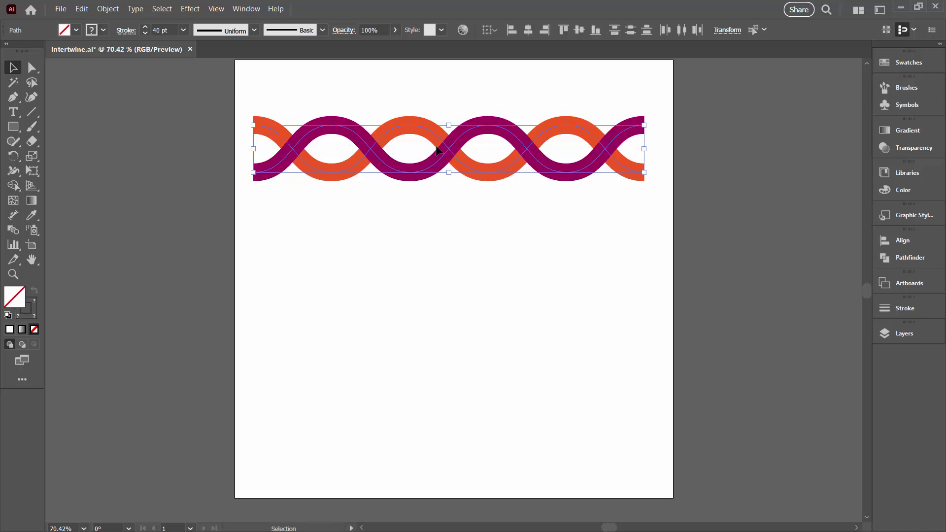
pyautogui.click(107, 9)
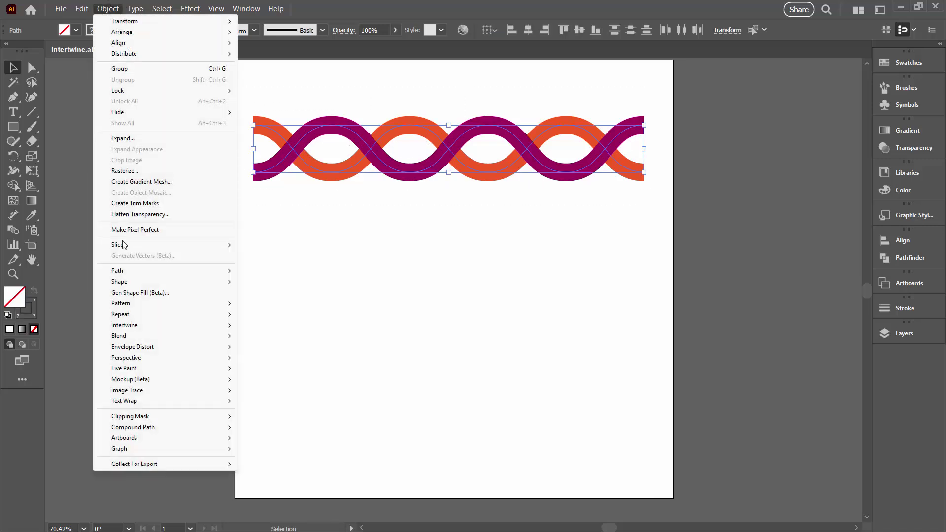
pyautogui.moveTo(123, 326)
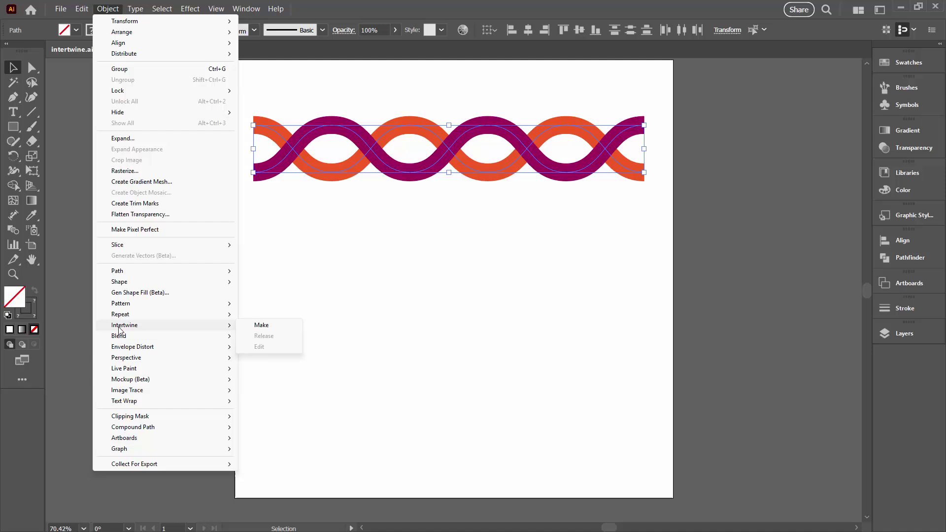
pyautogui.click(262, 326)
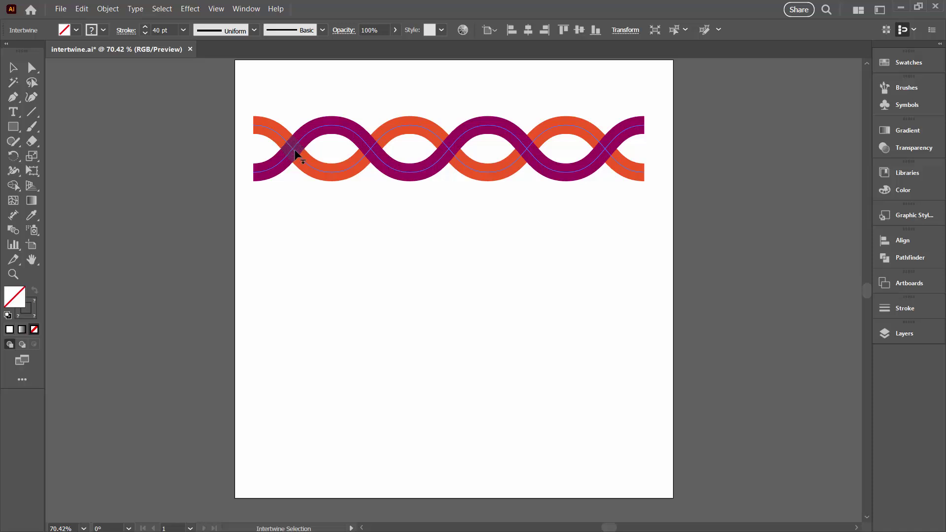
# - Flip the stacking at the four crossings so the bands weave, then deselect
pyautogui.moveTo(295, 117)
pyautogui.mouseDown()
pyautogui.moveTo(276, 148)
pyautogui.moveTo(285, 173)
pyautogui.moveTo(309, 172)
pyautogui.moveTo(315, 146)
pyautogui.moveTo(302, 126)
pyautogui.mouseUp()
pyautogui.click(371, 149)
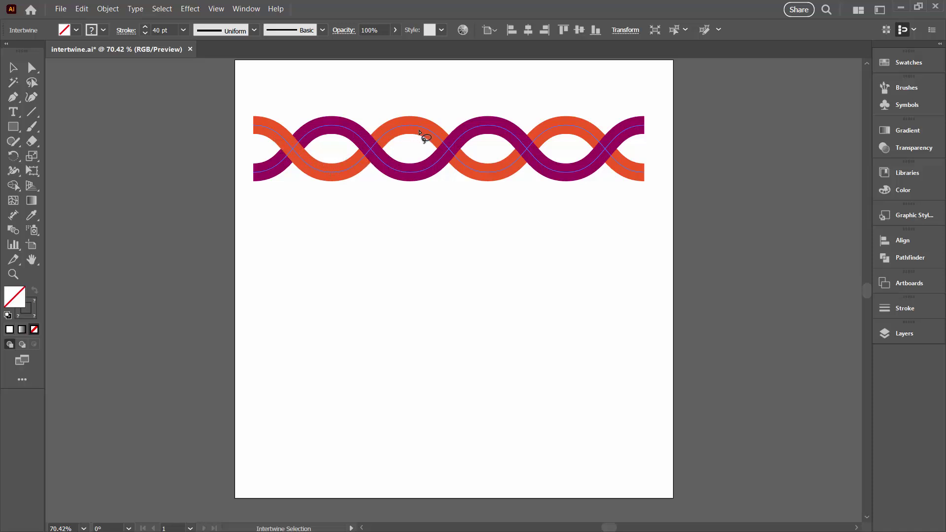
pyautogui.click(449, 150)
pyautogui.click(521, 150)
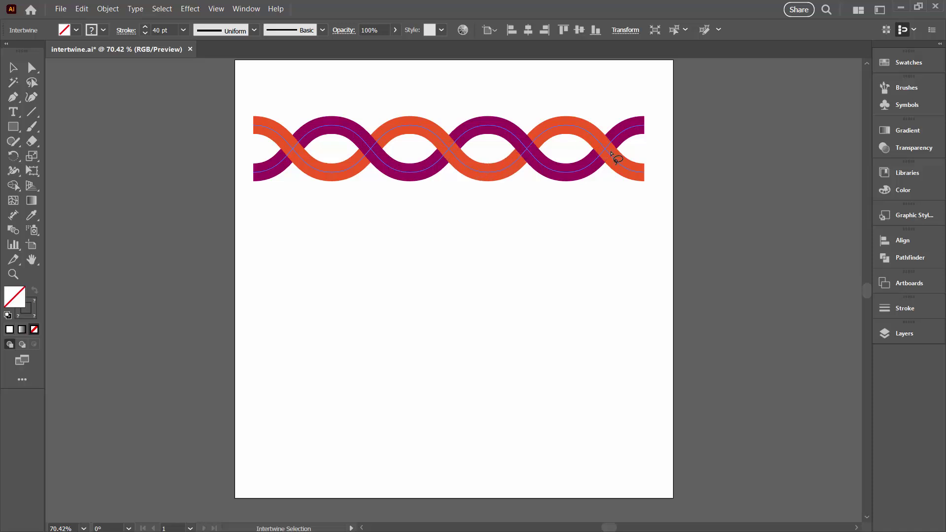
pyautogui.click(13, 68)
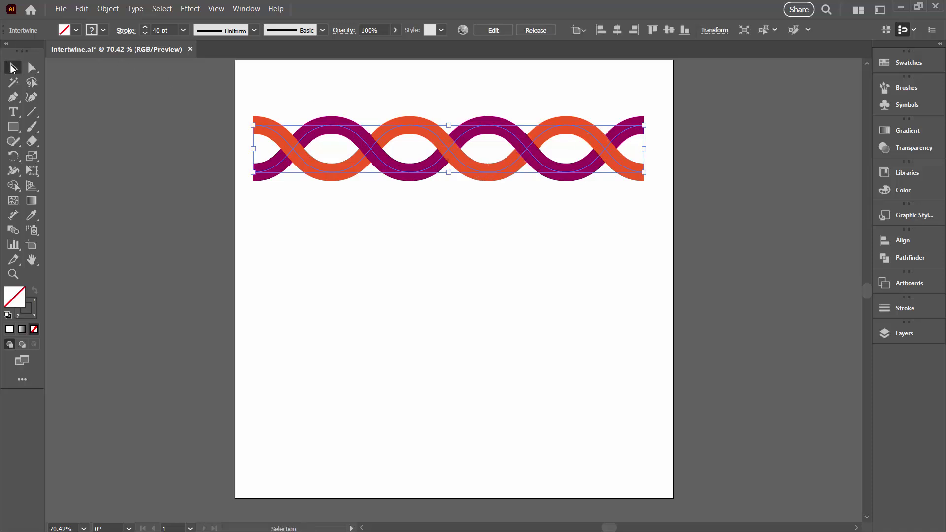
pyautogui.click(340, 325)
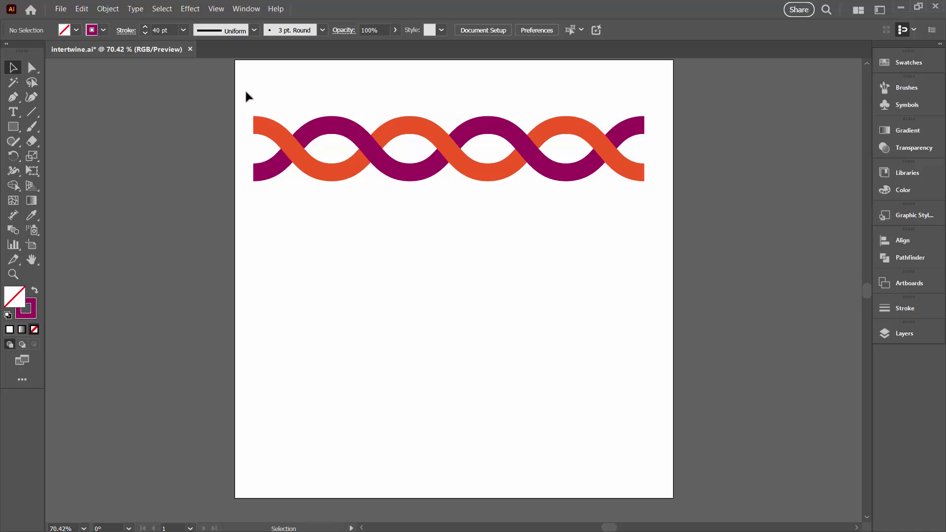
# - Put the braid back into crossing-edit mode with Object > Intertwine > Edit
pyautogui.moveTo(246, 92); pyautogui.dragTo(669, 221)
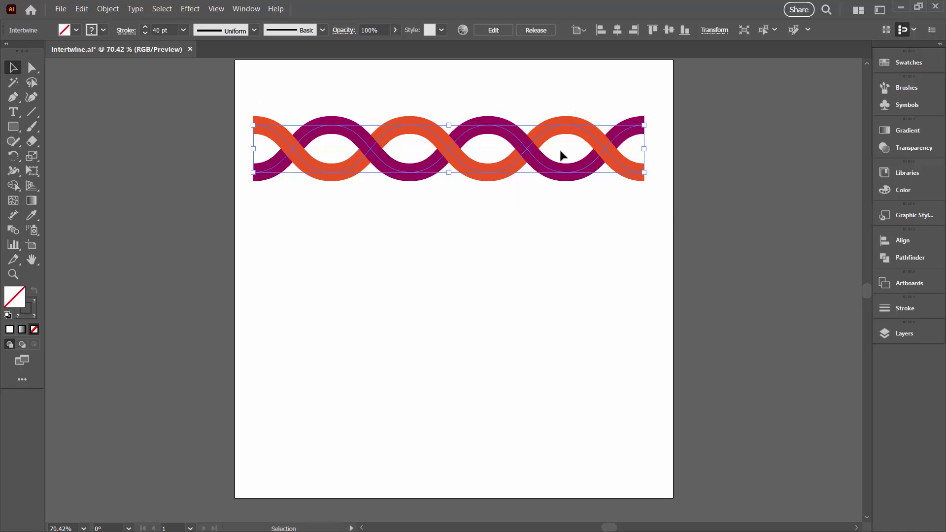
pyautogui.click(106, 9)
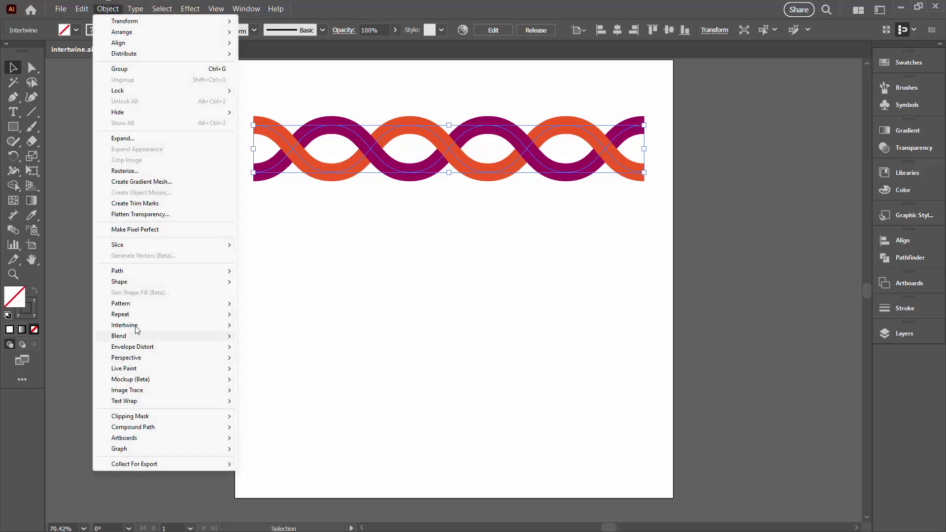
pyautogui.moveTo(147, 328)
pyautogui.click(274, 347)
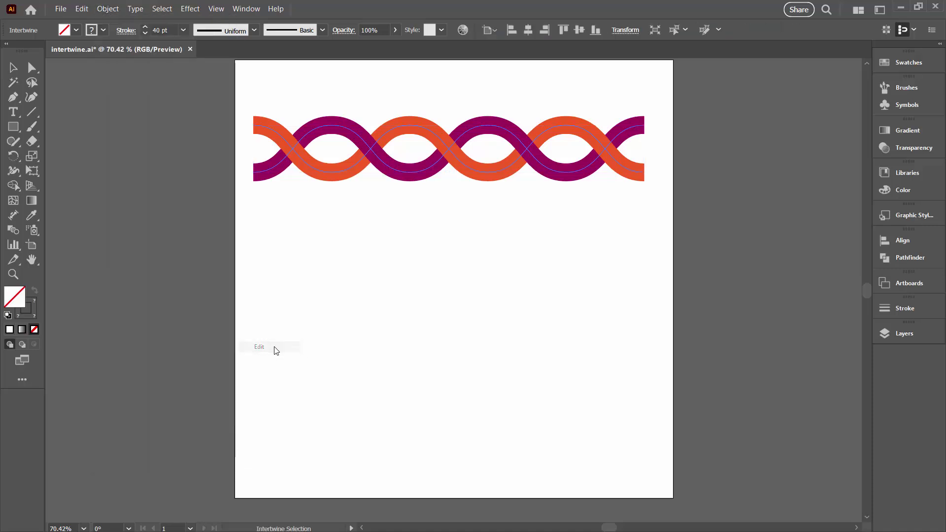
# - Re-flip the five crossings so the bands alternate over and under, then reselect the braid
pyautogui.click(291, 149)
pyautogui.click(370, 149)
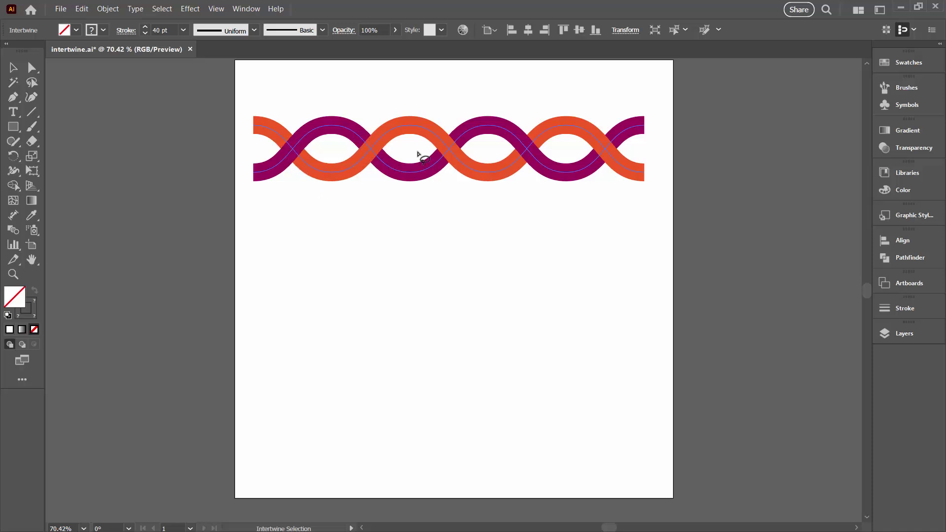
pyautogui.click(449, 151)
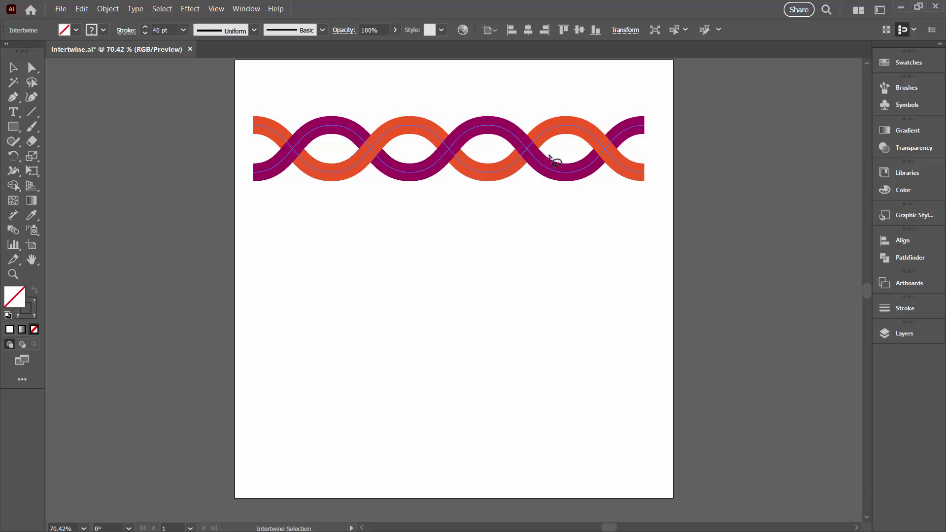
pyautogui.click(524, 150)
pyautogui.click(607, 147)
pyautogui.press('Escape')
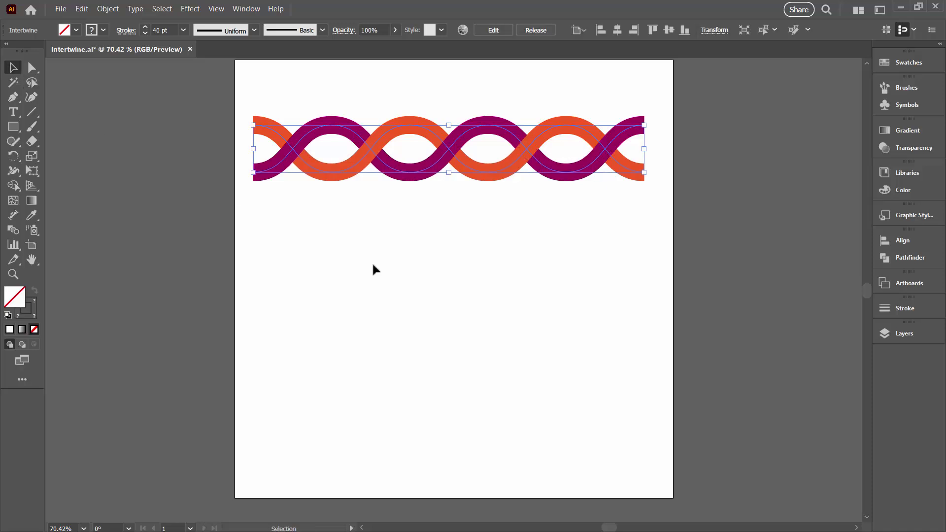
pyautogui.click(364, 261)
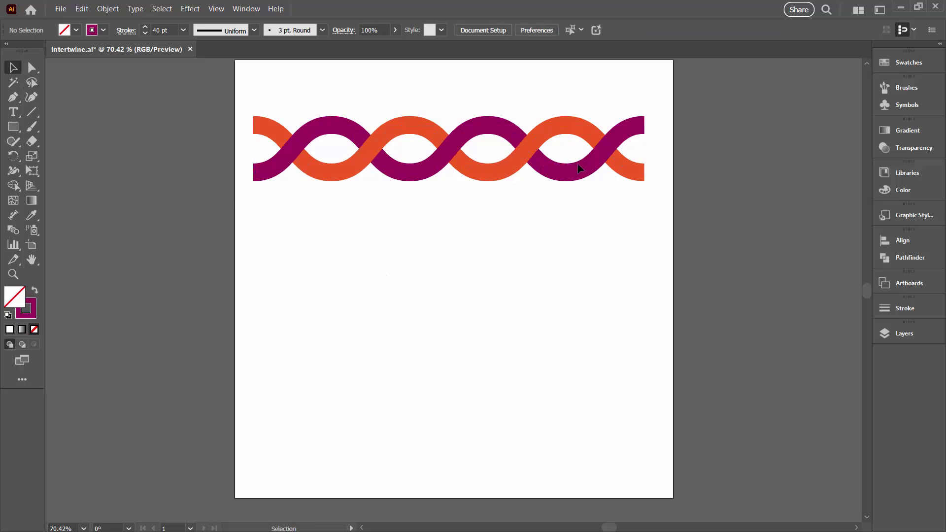
pyautogui.click(453, 149)
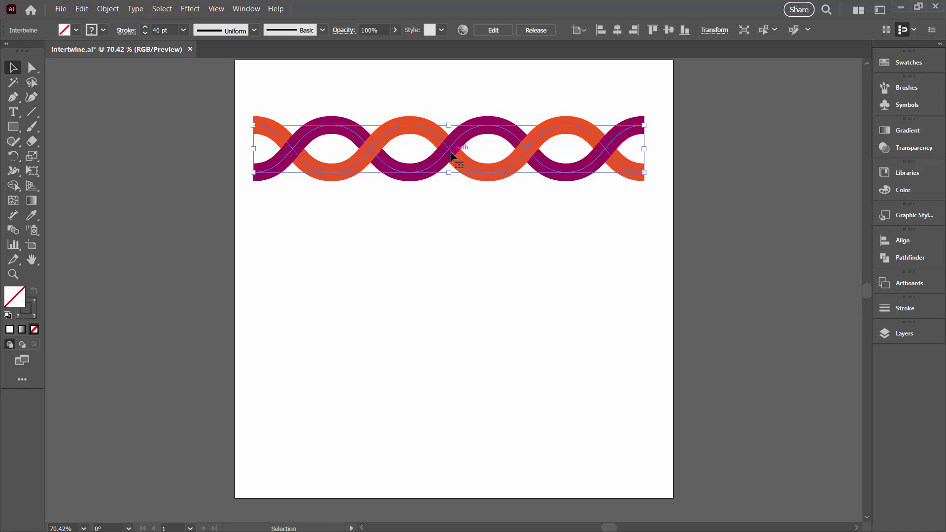
# - Duplicate the braid below the original and recolor the copy to blue and purple
pyautogui.moveTo(451, 153); pyautogui.dragTo(449, 297)
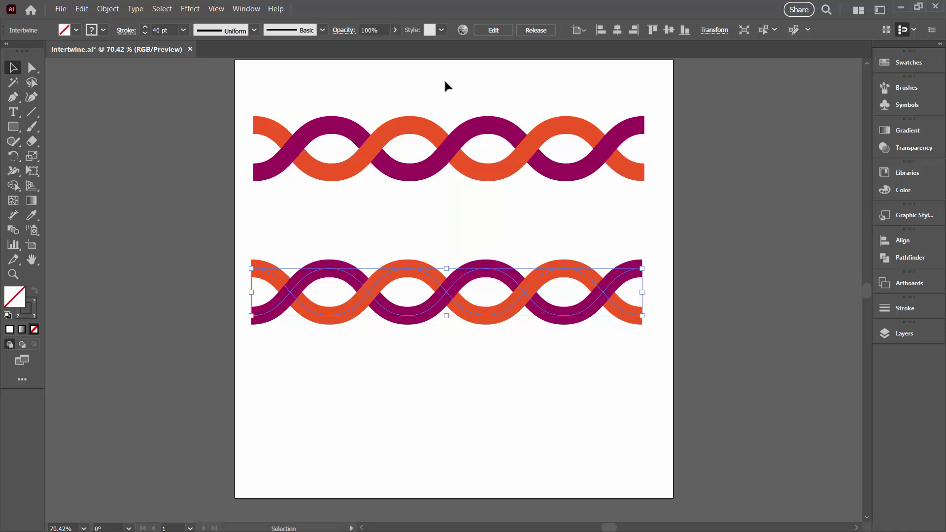
pyautogui.click(463, 31)
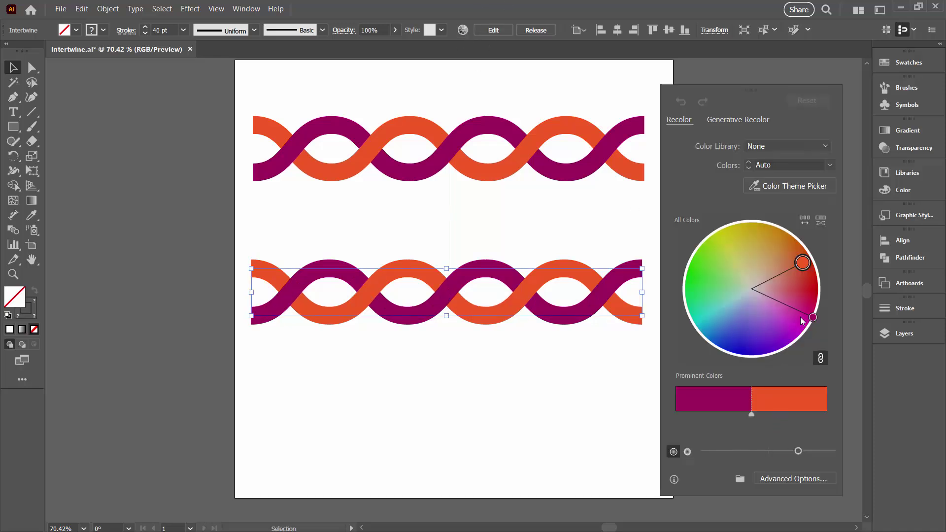
pyautogui.moveTo(812, 318); pyautogui.dragTo(764, 345)
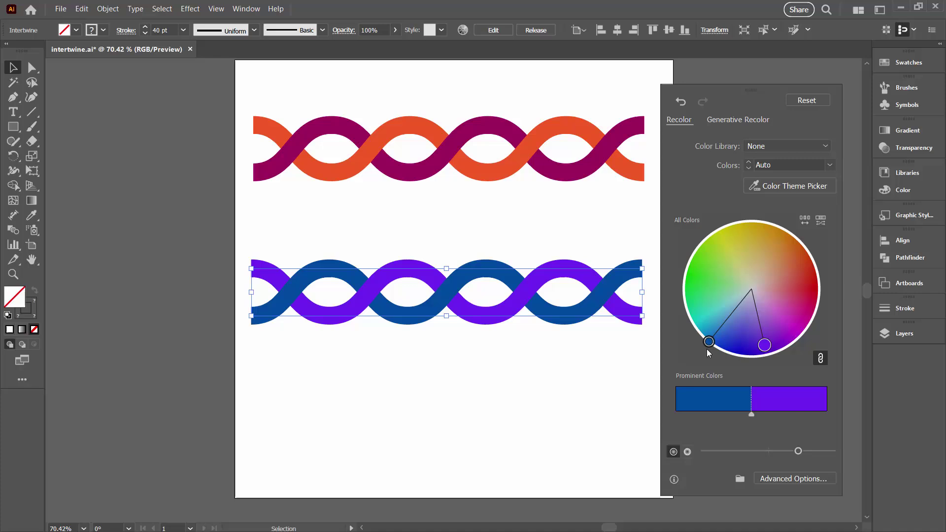
pyautogui.click(557, 92)
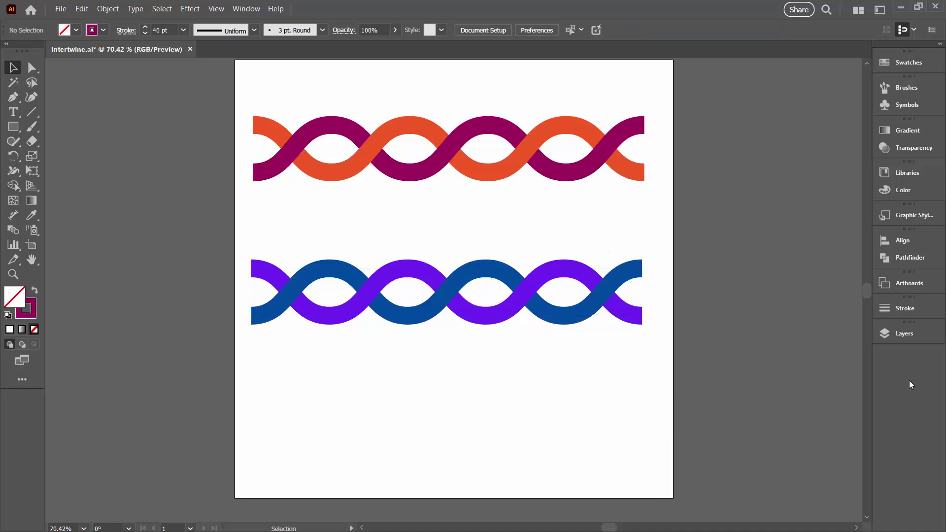
# - In Layers, hide the blue/purple braid and expand the orange/magenta Intertwine's paths
pyautogui.click(887, 332)
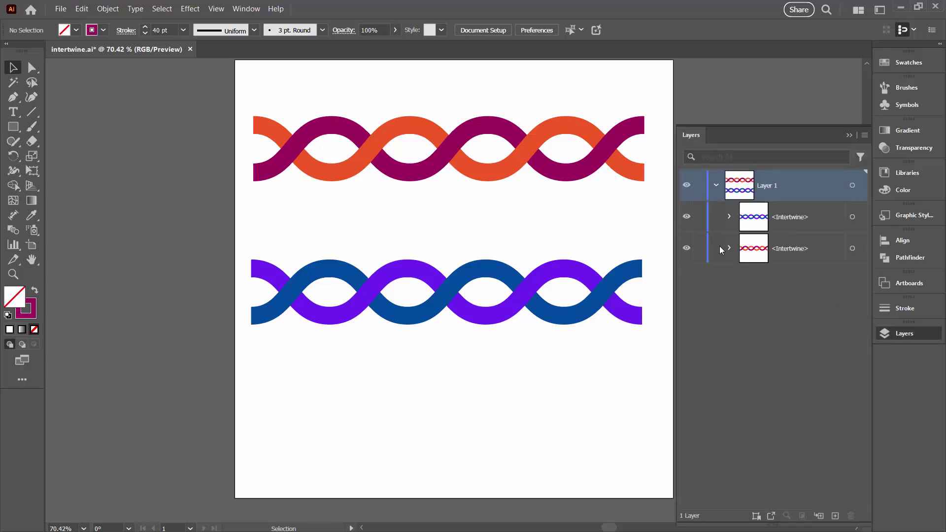
pyautogui.click(688, 218)
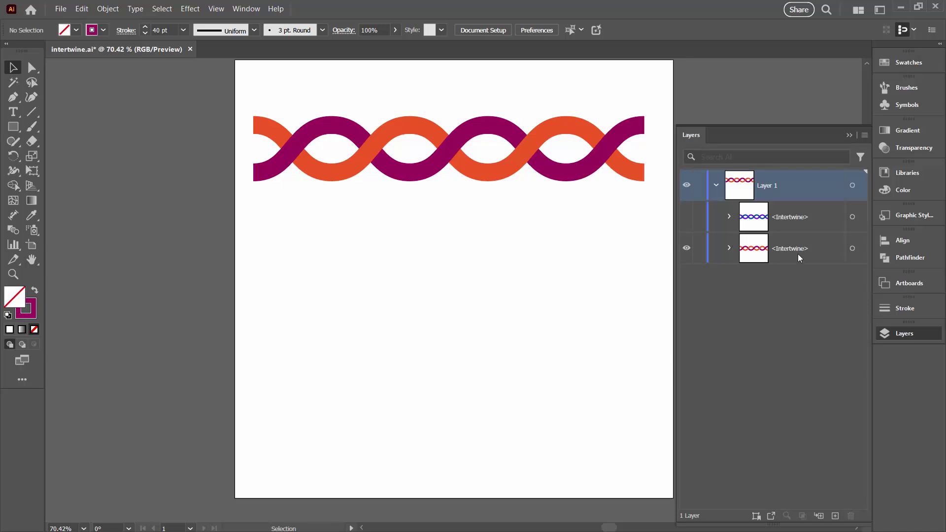
pyautogui.click(730, 248)
pyautogui.moveTo(672, 309); pyautogui.dragTo(609, 298)
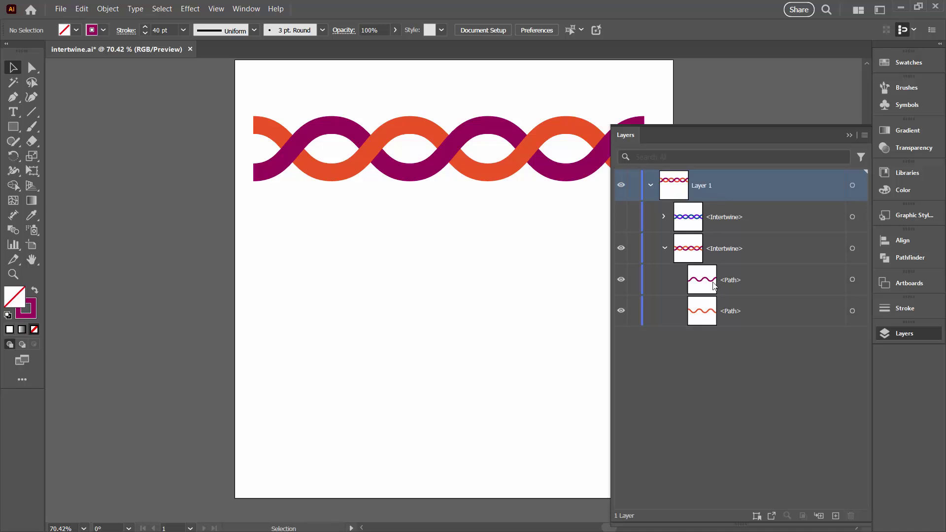
# - Toggle the magenta and orange paths' visibility, then collapse the Intertwine row and narrow the panel
pyautogui.click(622, 280)
pyautogui.click(621, 280)
pyautogui.click(624, 311)
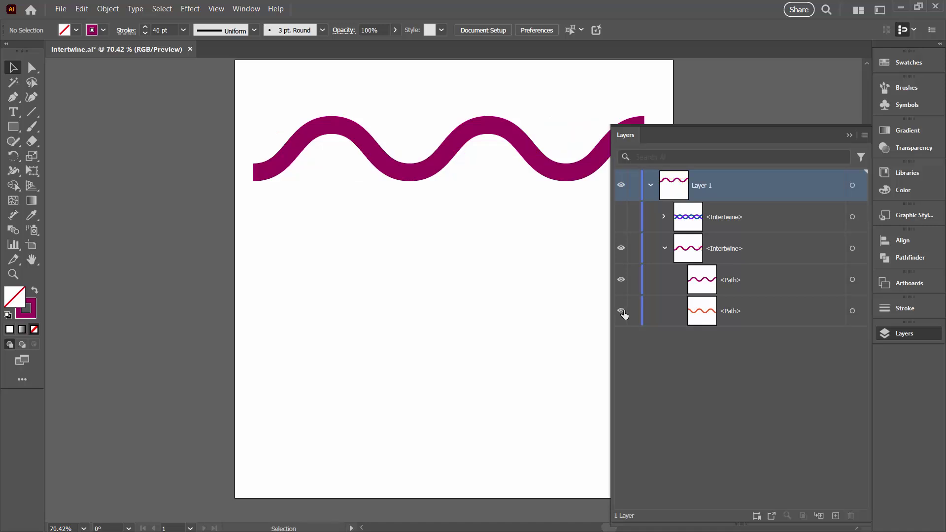
pyautogui.click(622, 311)
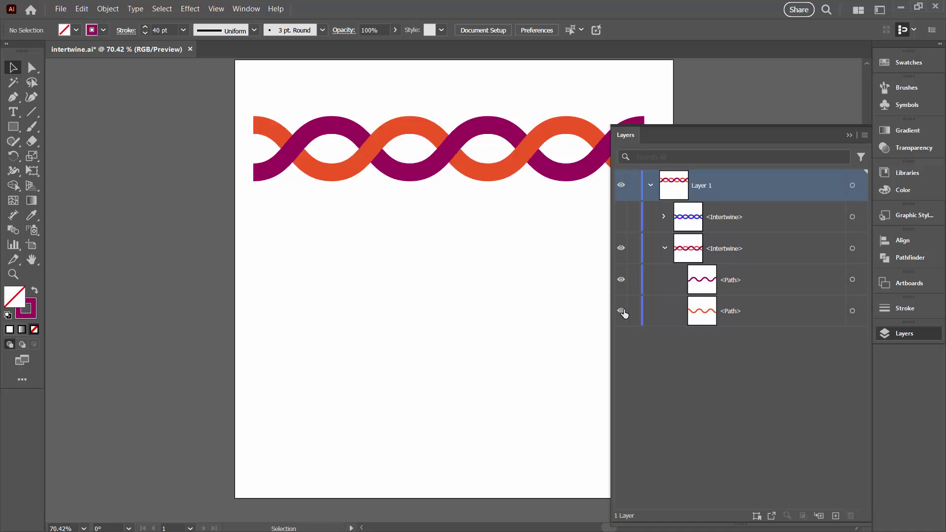
pyautogui.click(664, 248)
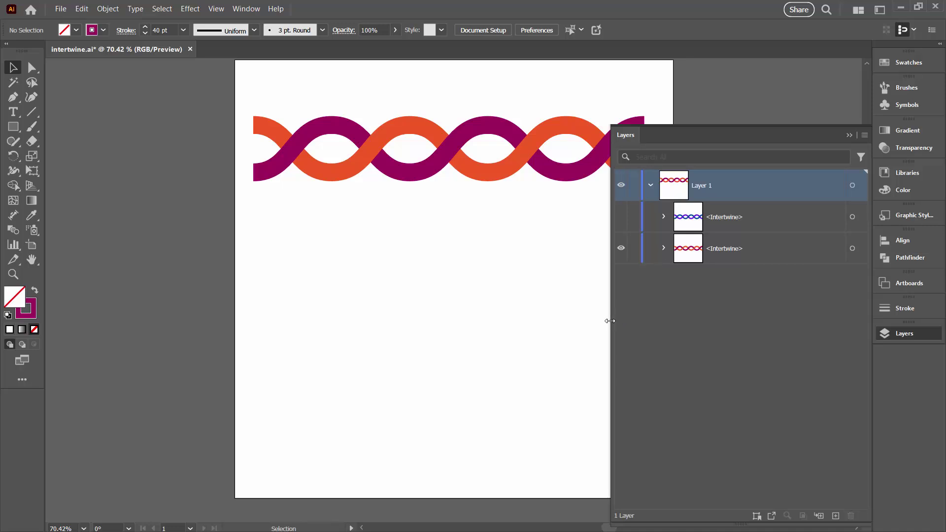
pyautogui.moveTo(610, 320); pyautogui.dragTo(654, 307)
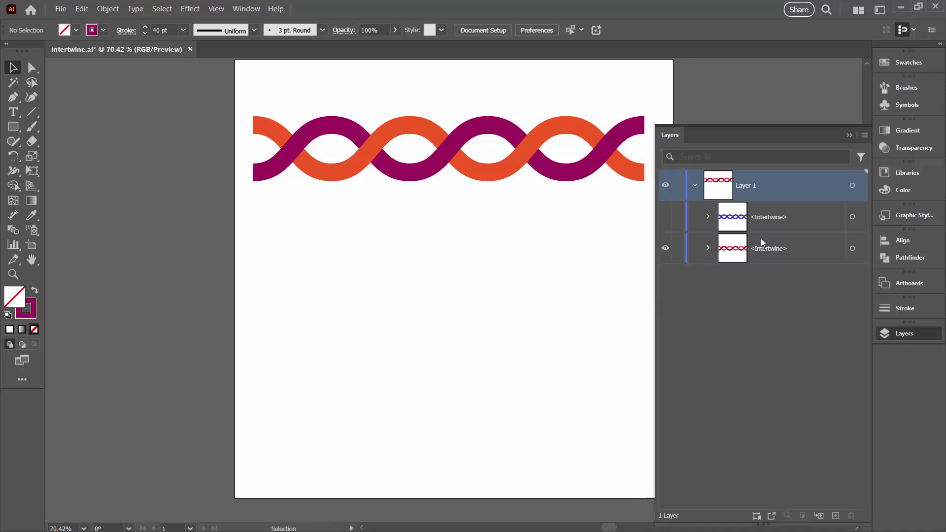
pyautogui.click(852, 249)
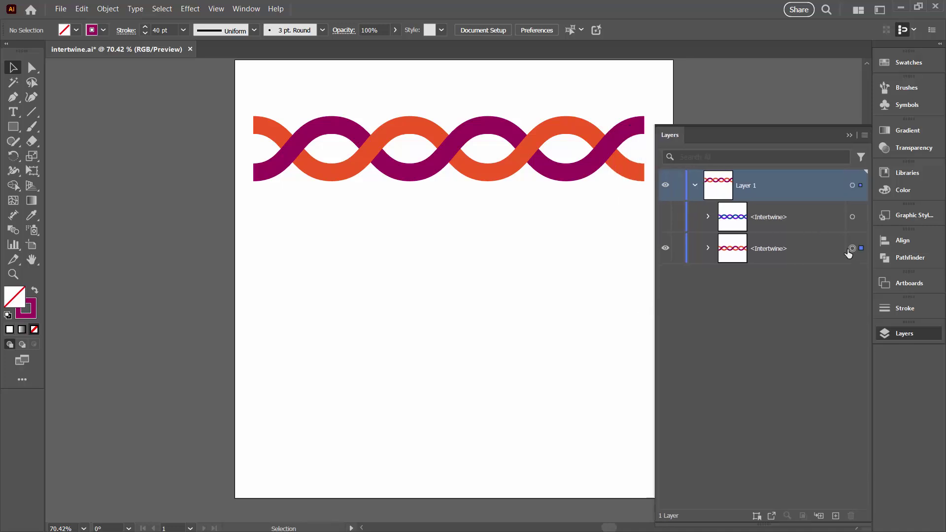
pyautogui.click(106, 9)
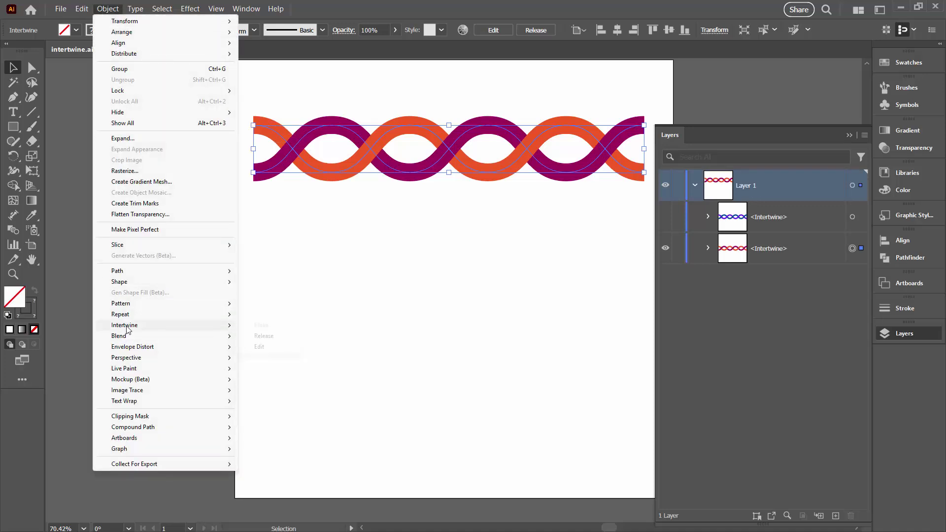
pyautogui.moveTo(129, 327)
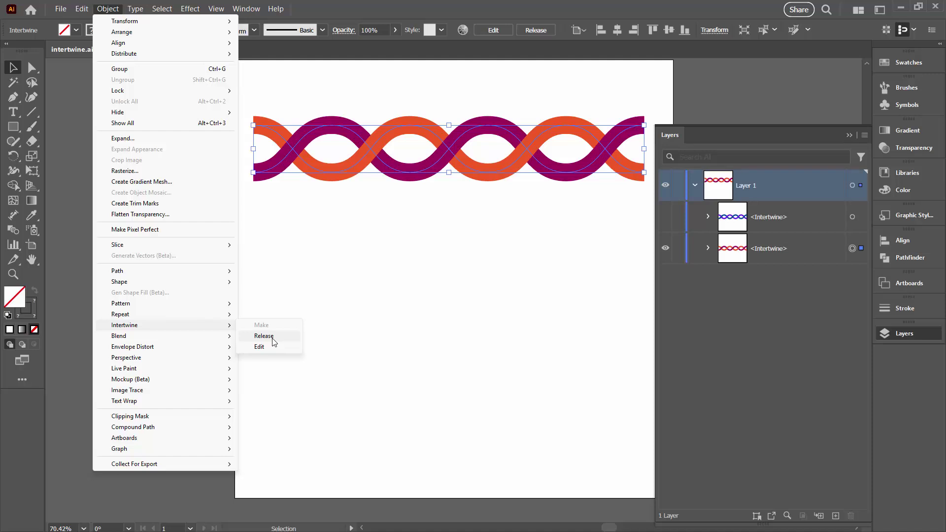
pyautogui.click(265, 336)
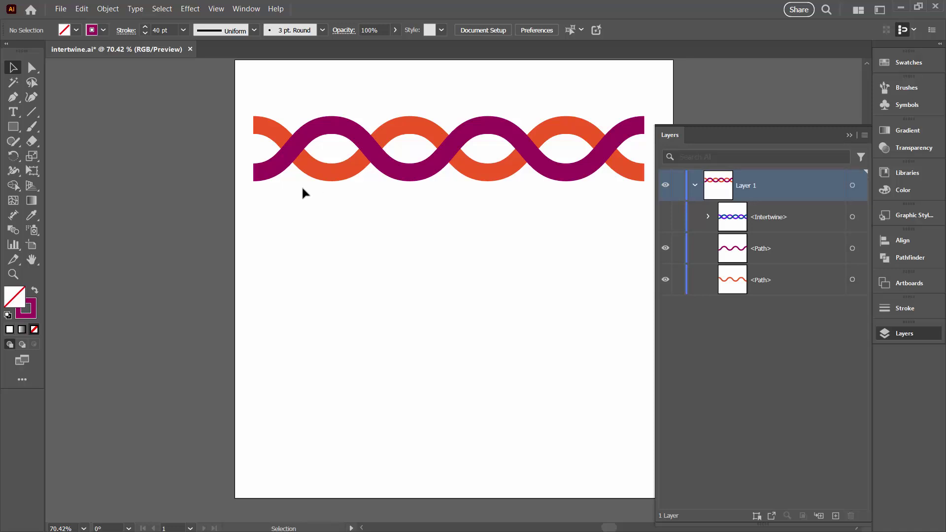
pyautogui.hotkey('ctrl', 'z')
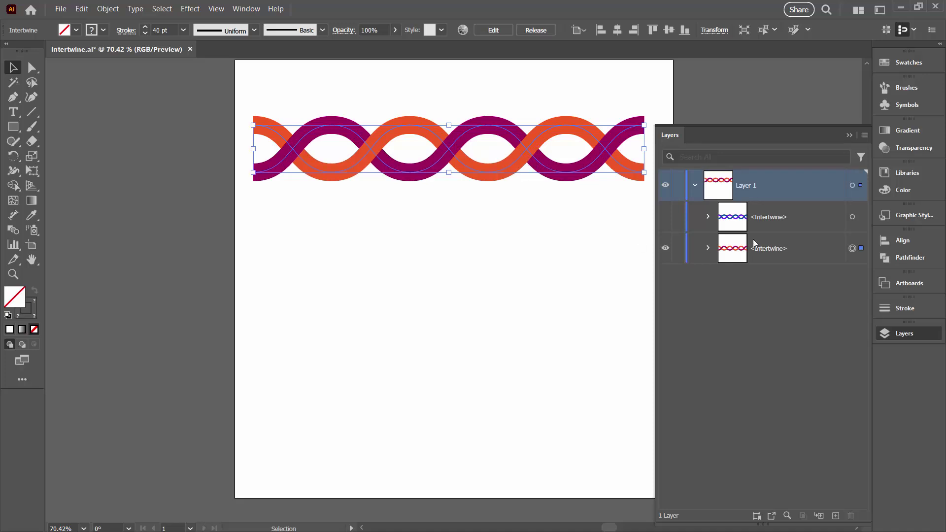
# - Expand the braid with only Object checked, leaving Fill and Stroke unchecked
pyautogui.click(116, 9)
pyautogui.click(129, 138)
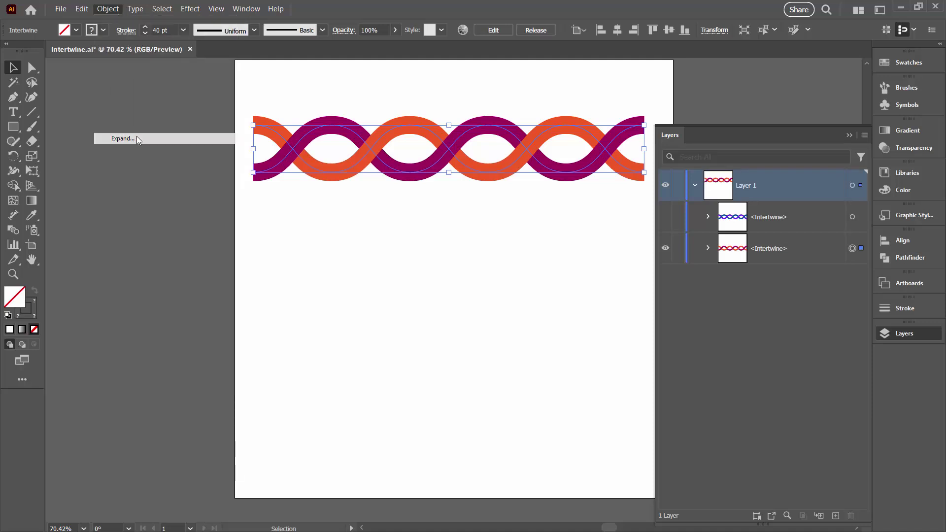
pyautogui.click(425, 226)
pyautogui.click(426, 242)
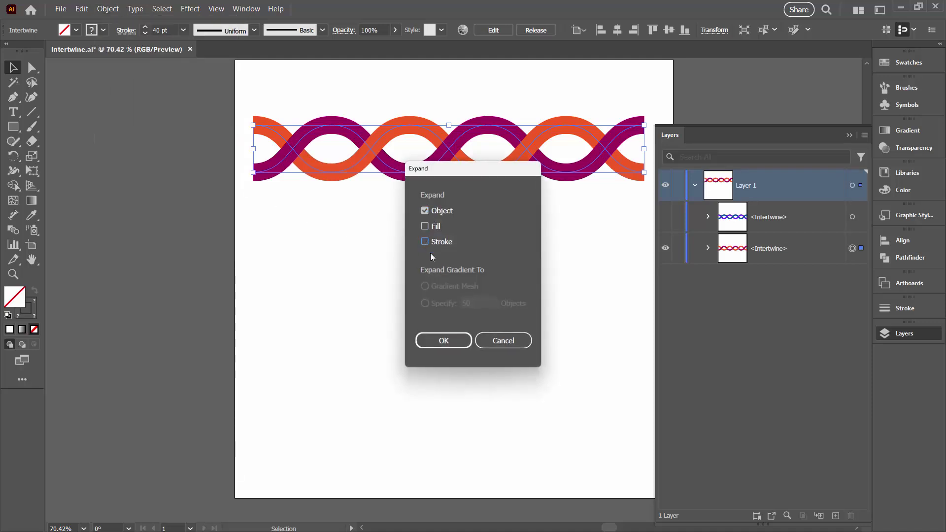
pyautogui.click(445, 340)
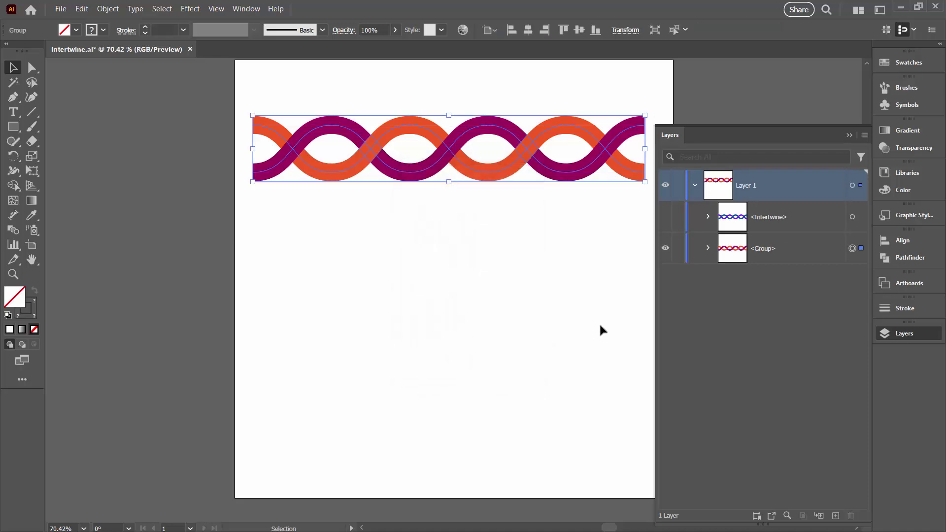
# - Drag the magenta path out of its nested group, hiding the orange path meanwhile
pyautogui.click(707, 250)
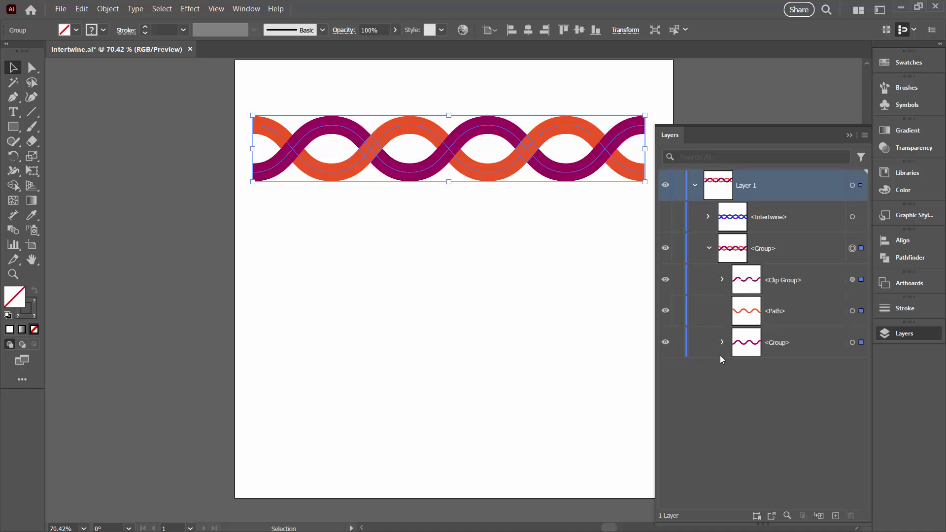
pyautogui.click(723, 343)
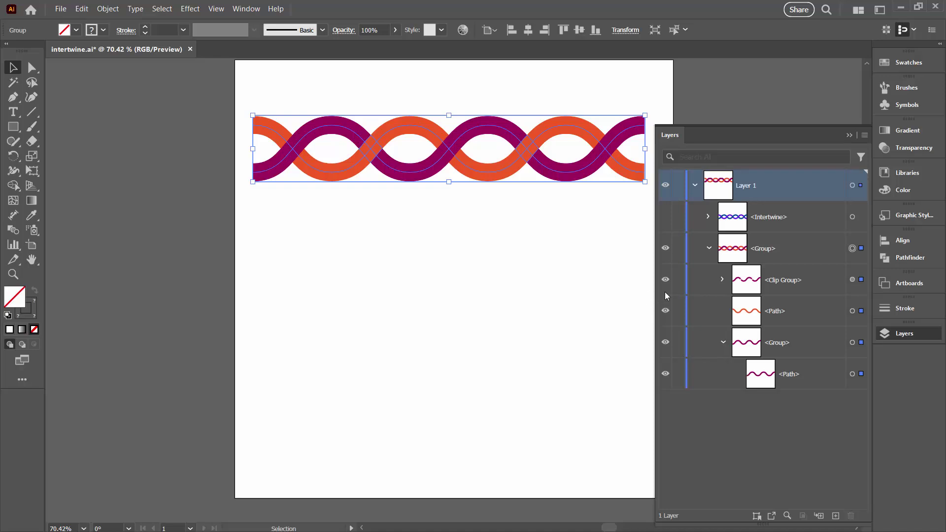
pyautogui.click(665, 311)
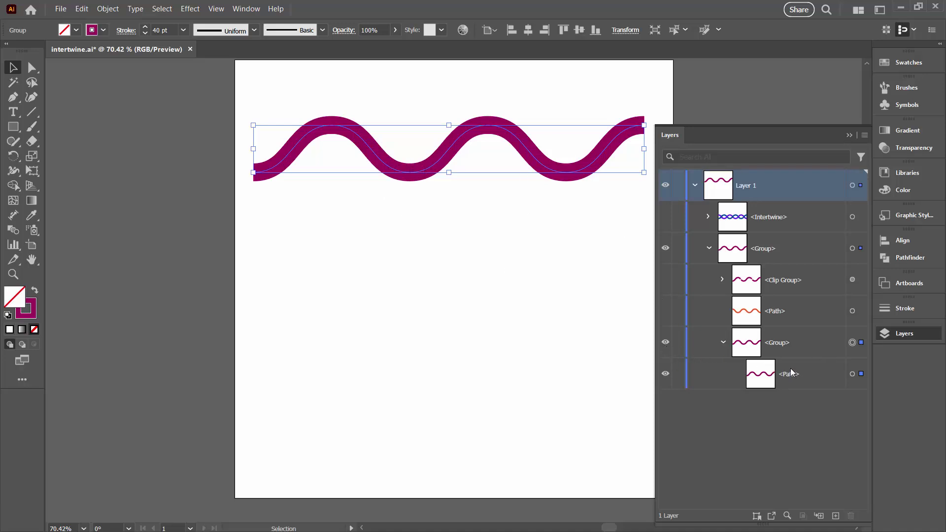
pyautogui.moveTo(790, 372); pyautogui.dragTo(791, 336)
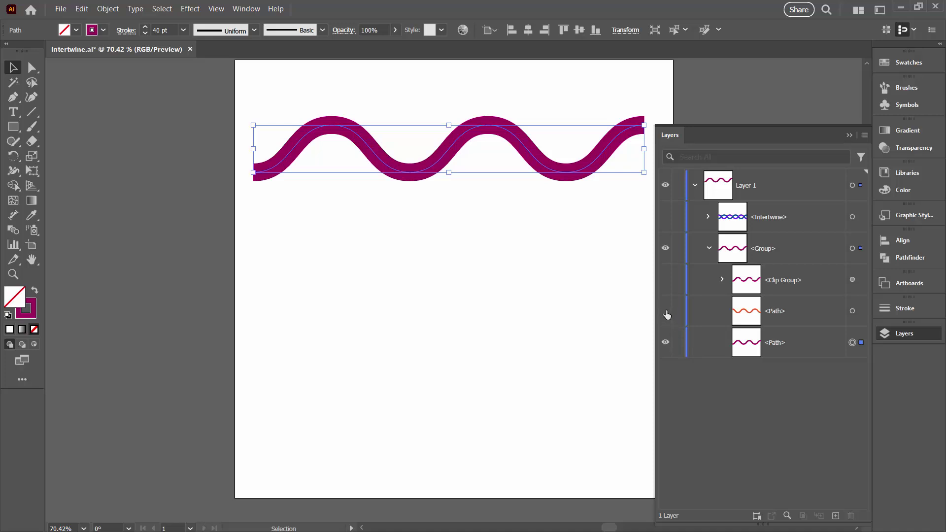
pyautogui.click(666, 311)
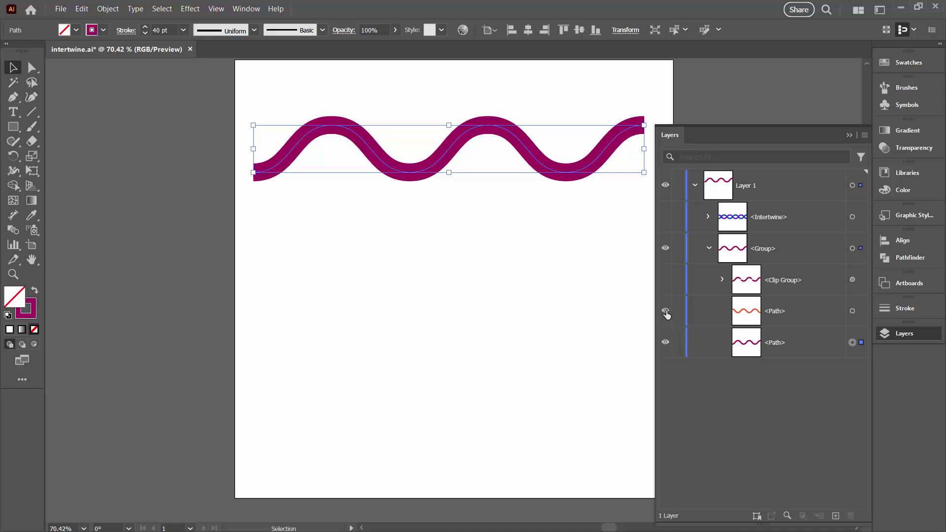
# - Show the Clip Group, inspect its contents, then collapse the Clip Group and Group rows
pyautogui.click(271, 200)
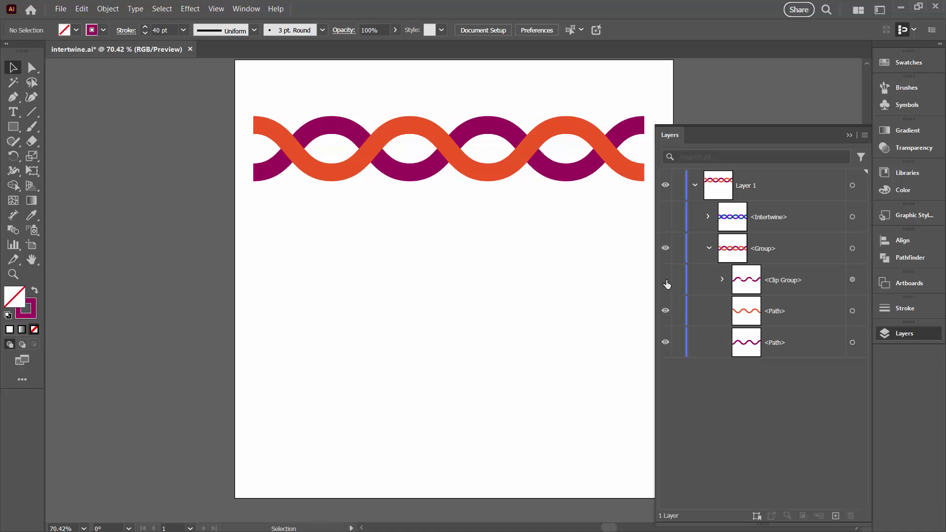
pyautogui.click(666, 280)
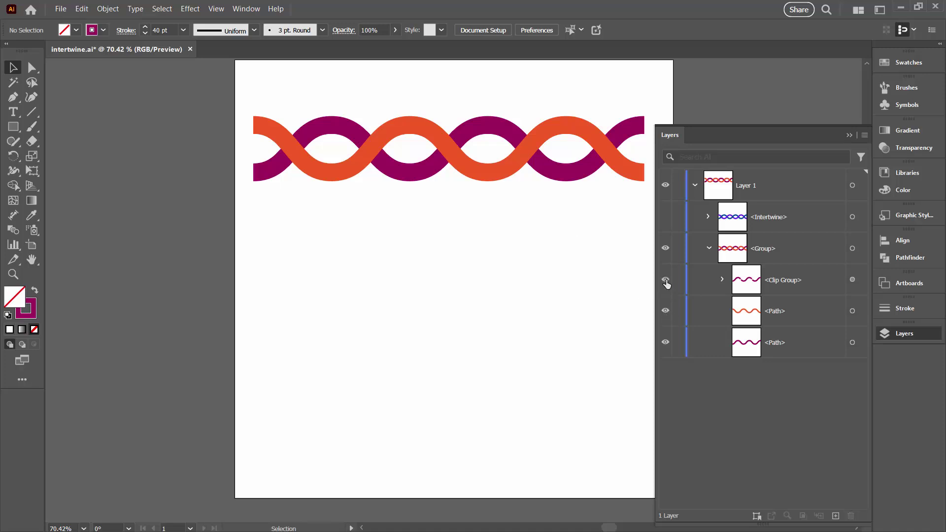
pyautogui.click(722, 279)
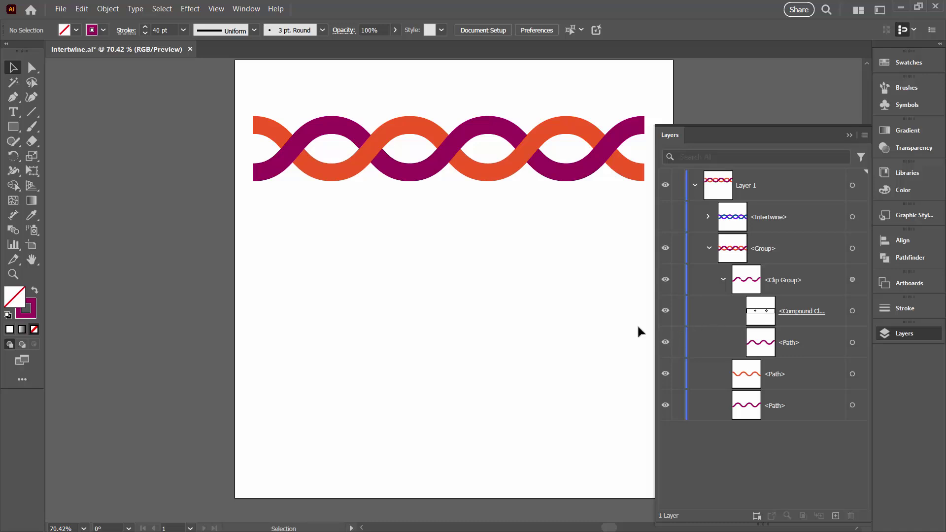
pyautogui.moveTo(648, 324)
pyautogui.mouseDown()
pyautogui.moveTo(596, 323)
pyautogui.moveTo(649, 322)
pyautogui.mouseUp()
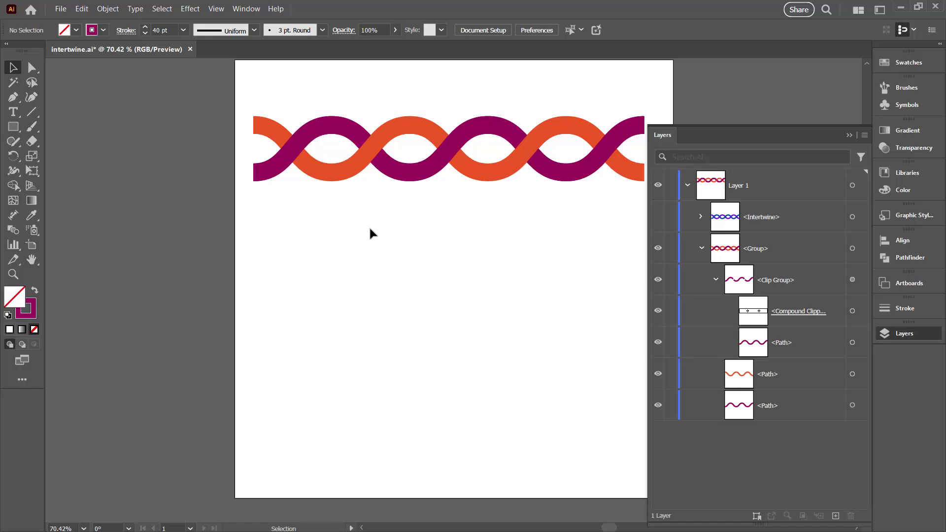
pyautogui.click(716, 280)
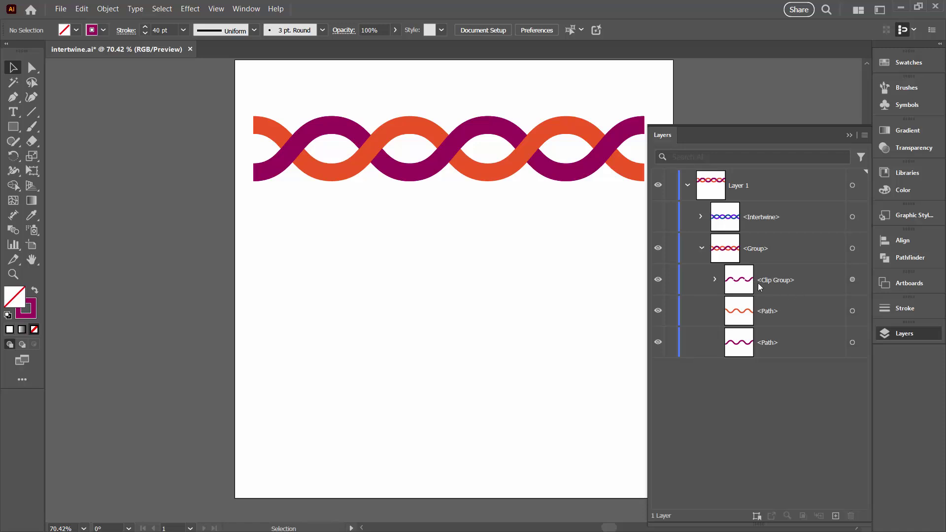
pyautogui.click(702, 248)
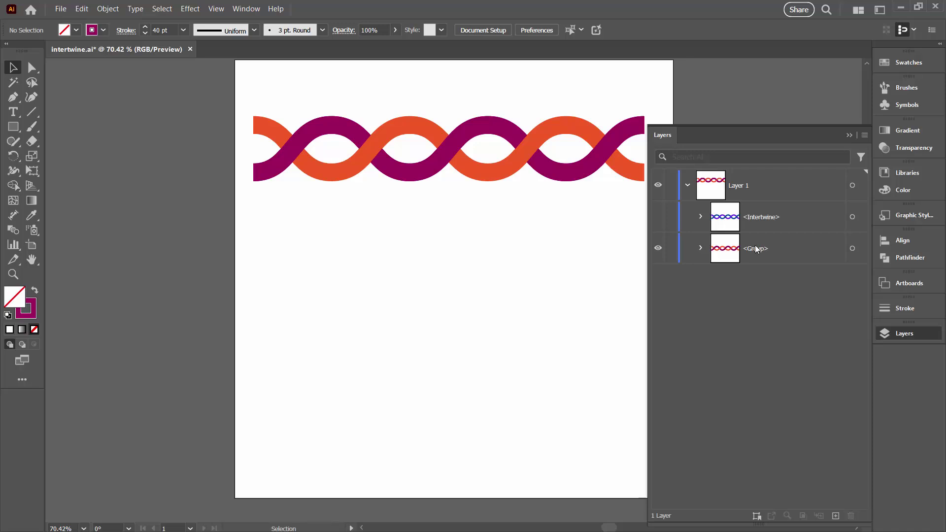
# - Unhide and select the blue/purple Intertwine, check its two paths, then collapse the Layers panel
pyautogui.click(659, 217)
pyautogui.click(431, 322)
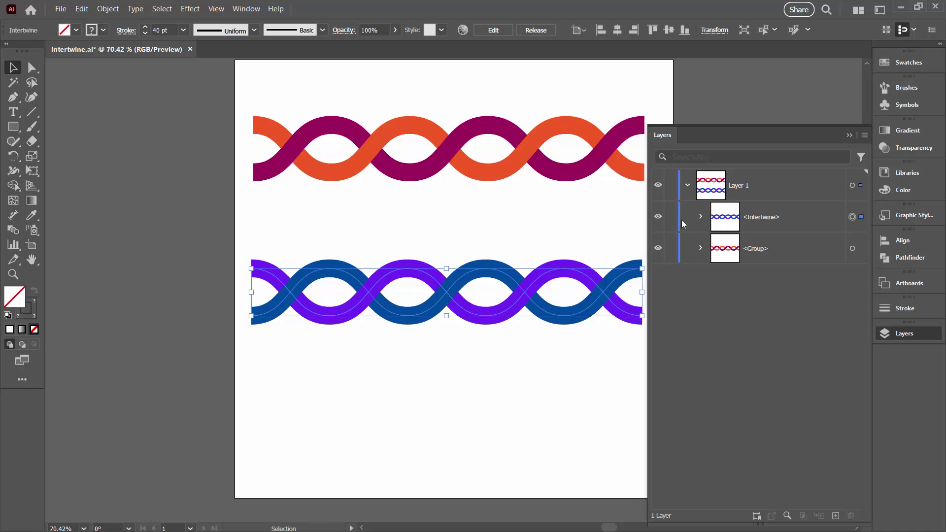
pyautogui.click(701, 217)
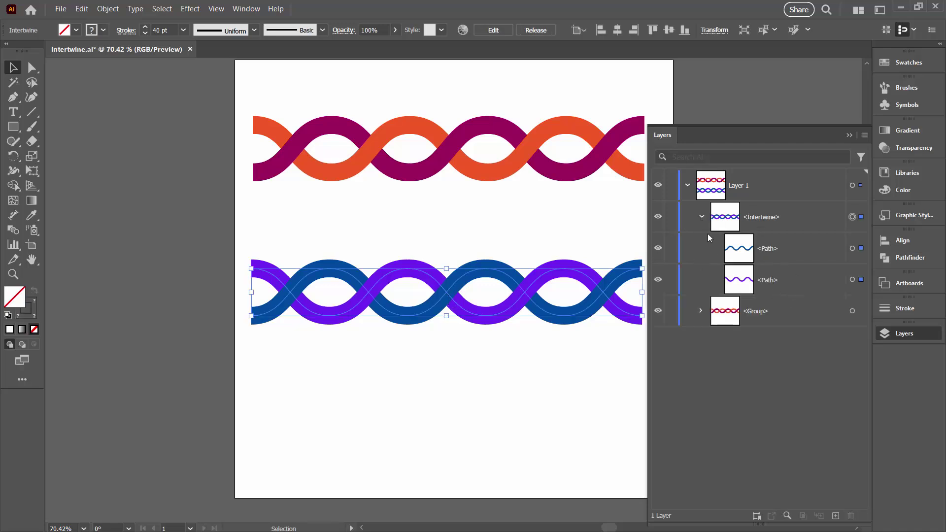
pyautogui.click(702, 217)
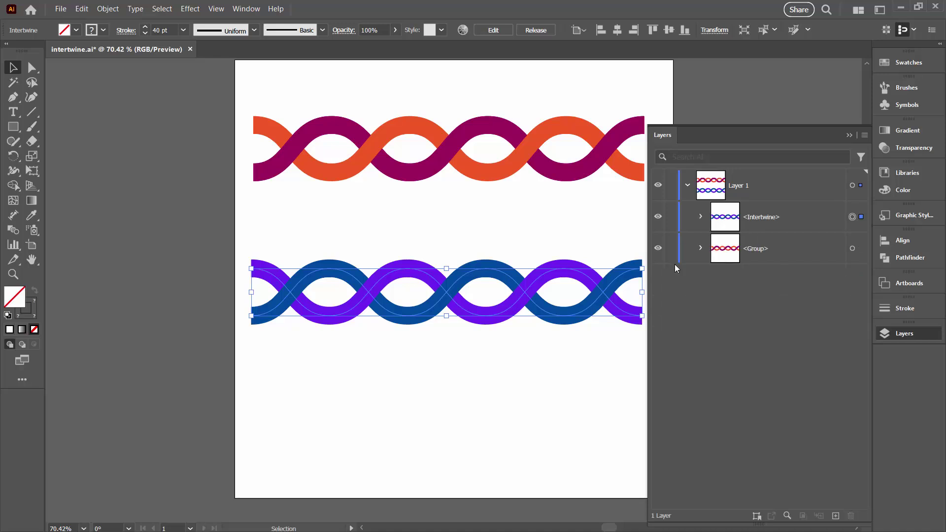
pyautogui.click(851, 137)
pyautogui.click(620, 371)
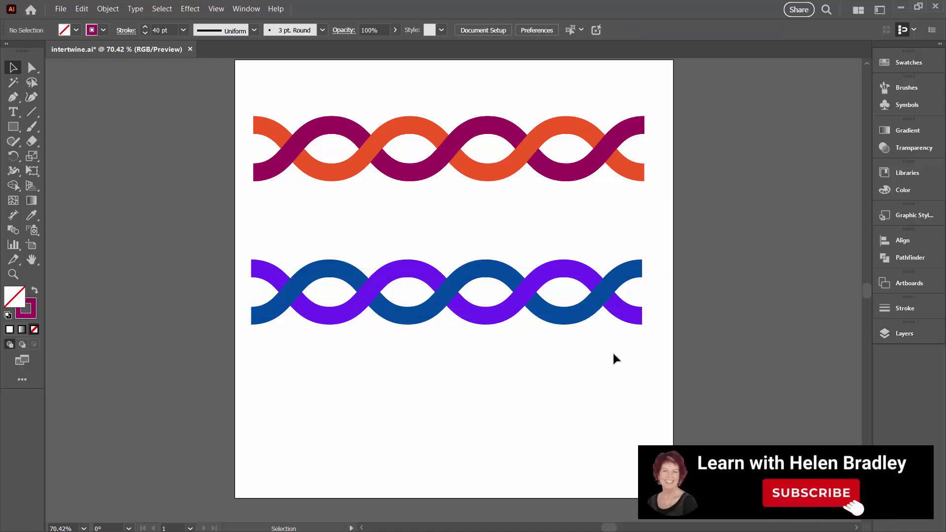